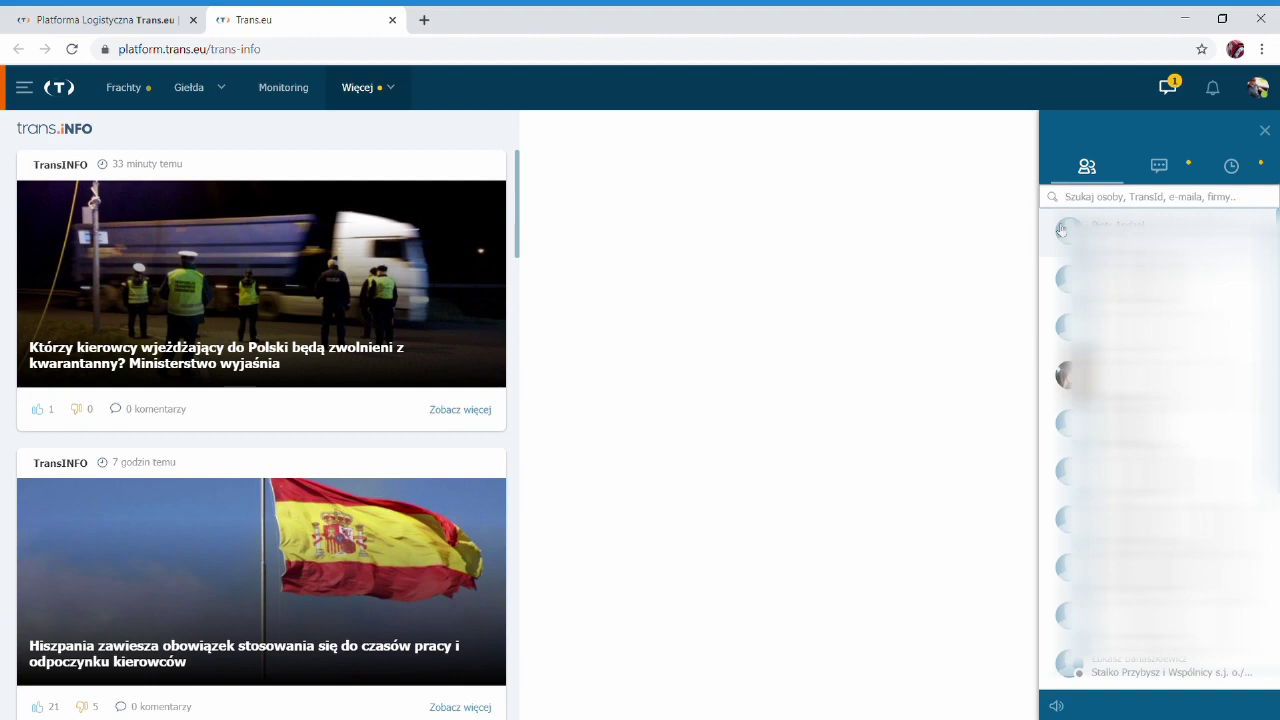
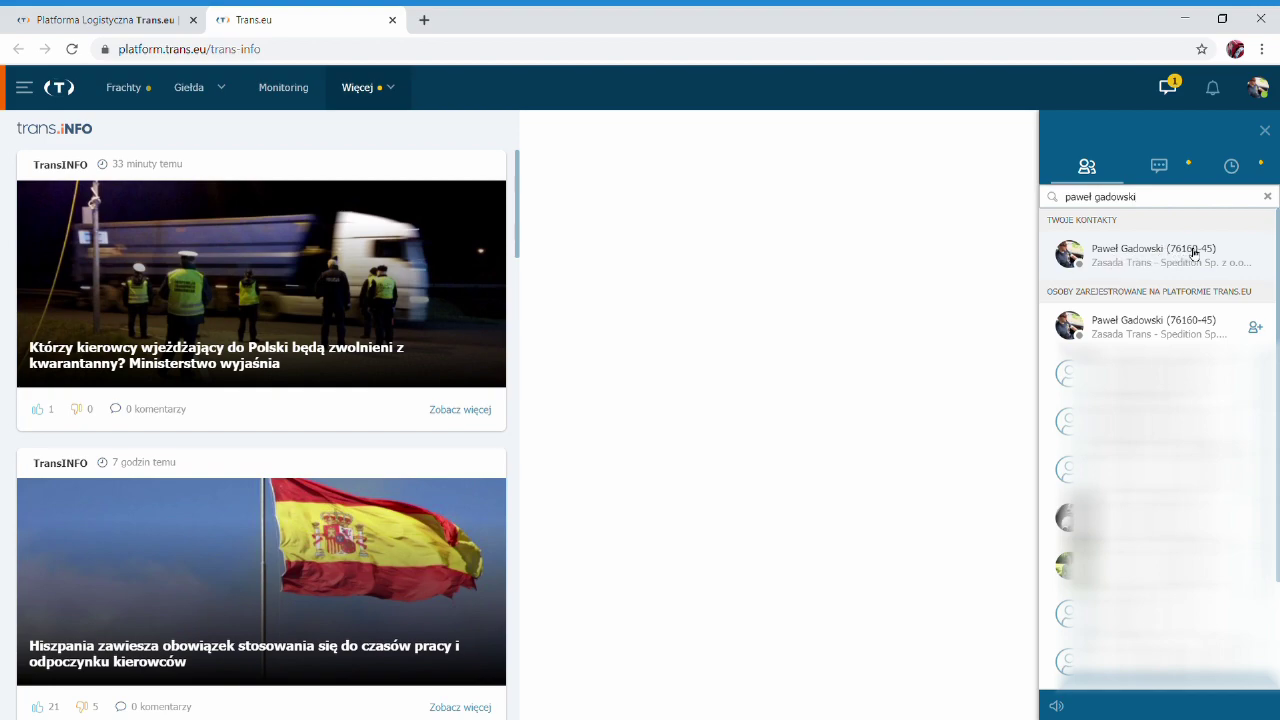
Search the messenger for the contact by full name and open a chat with them.
{"action": "left_click", "coordinate": [1116, 263]}
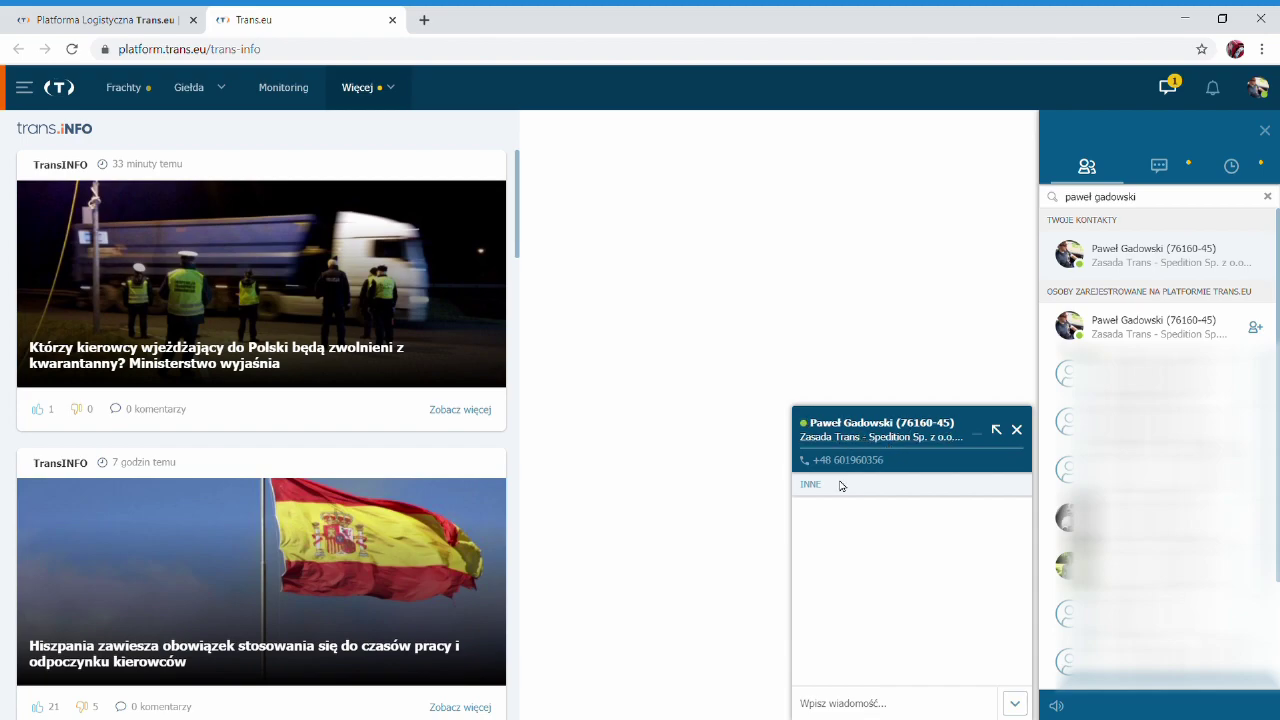
Type the greeting 'czesc' in the chat message box, then delete it unsent.
{"action": "left_click", "coordinate": [860, 708]}
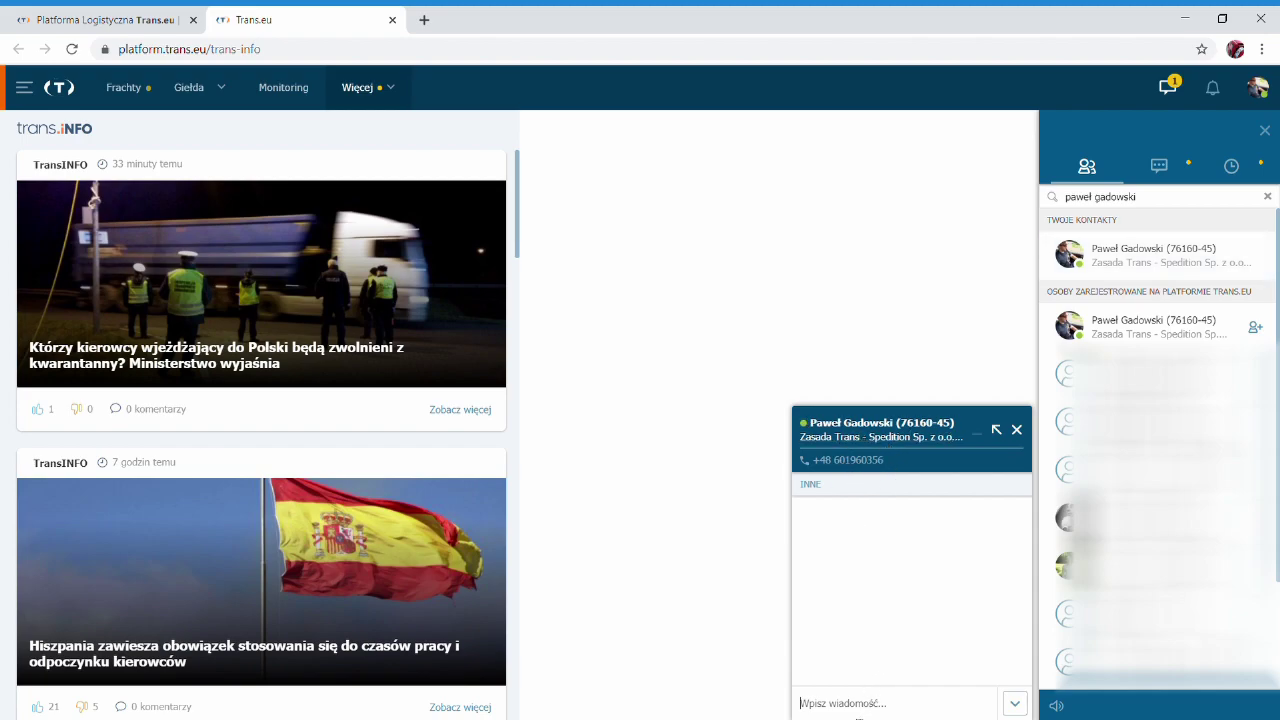
{"action": "type", "text": "czesc"}
{"action": "key", "text": "BackSpace"}
{"action": "key", "text": "BackSpace"}
Bring up the Zasada Trans company card, rated 4,98, from the chat header.
{"action": "mouse_move", "coordinate": [826, 436]}
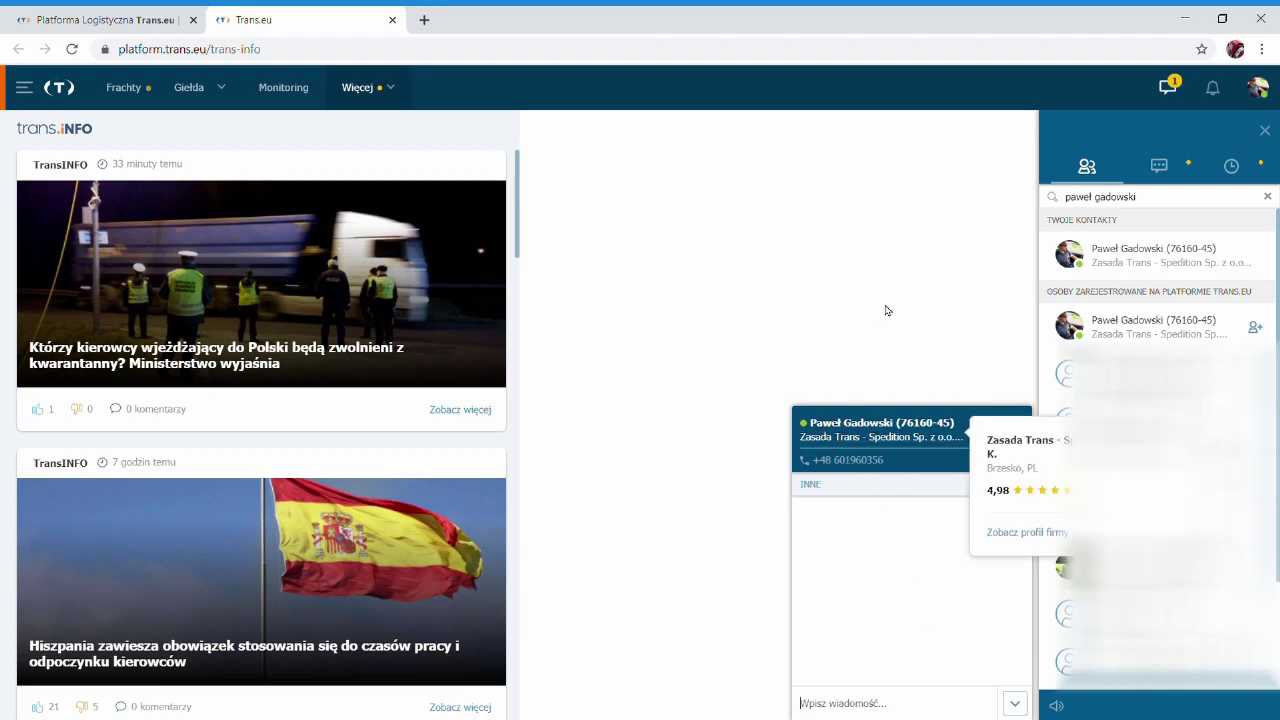
{"action": "mouse_move", "coordinate": [873, 436]}
{"action": "left_click", "coordinate": [916, 442]}
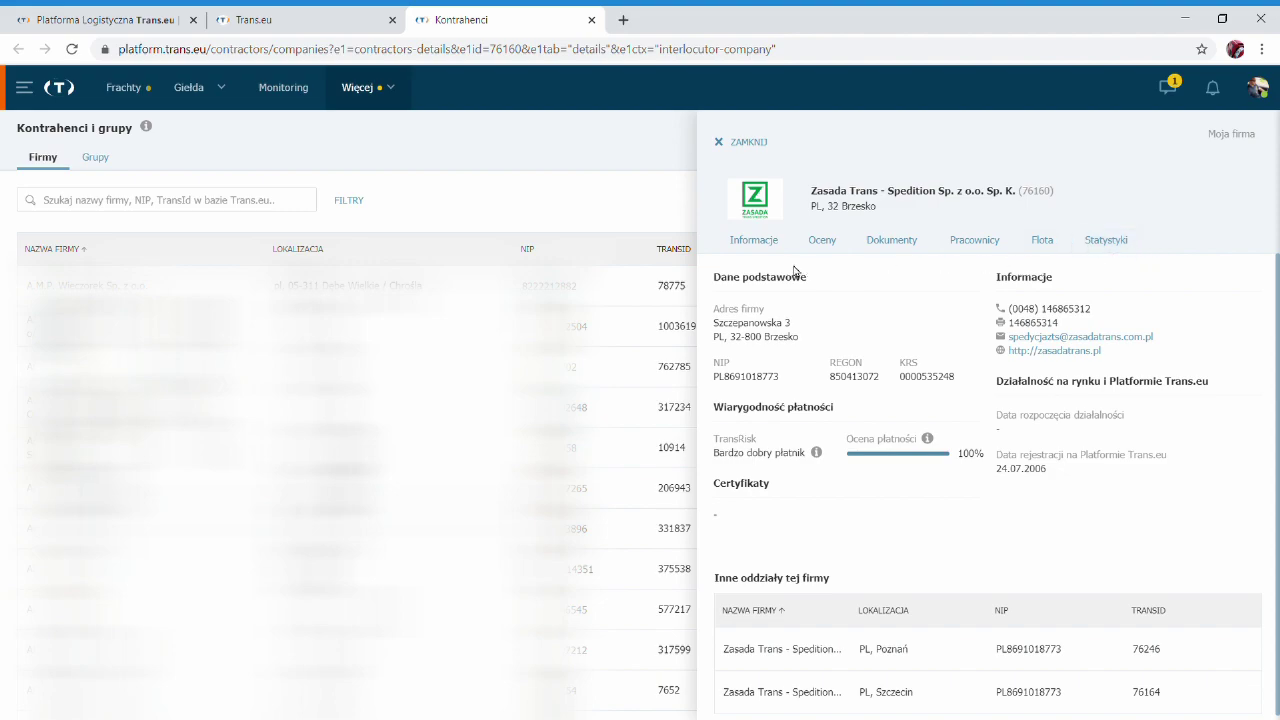
View Zasada Trans's basic data on the Informacje tab, then its ratings on Oceny.
{"action": "left_click", "coordinate": [752, 248]}
{"action": "left_click", "coordinate": [826, 242]}
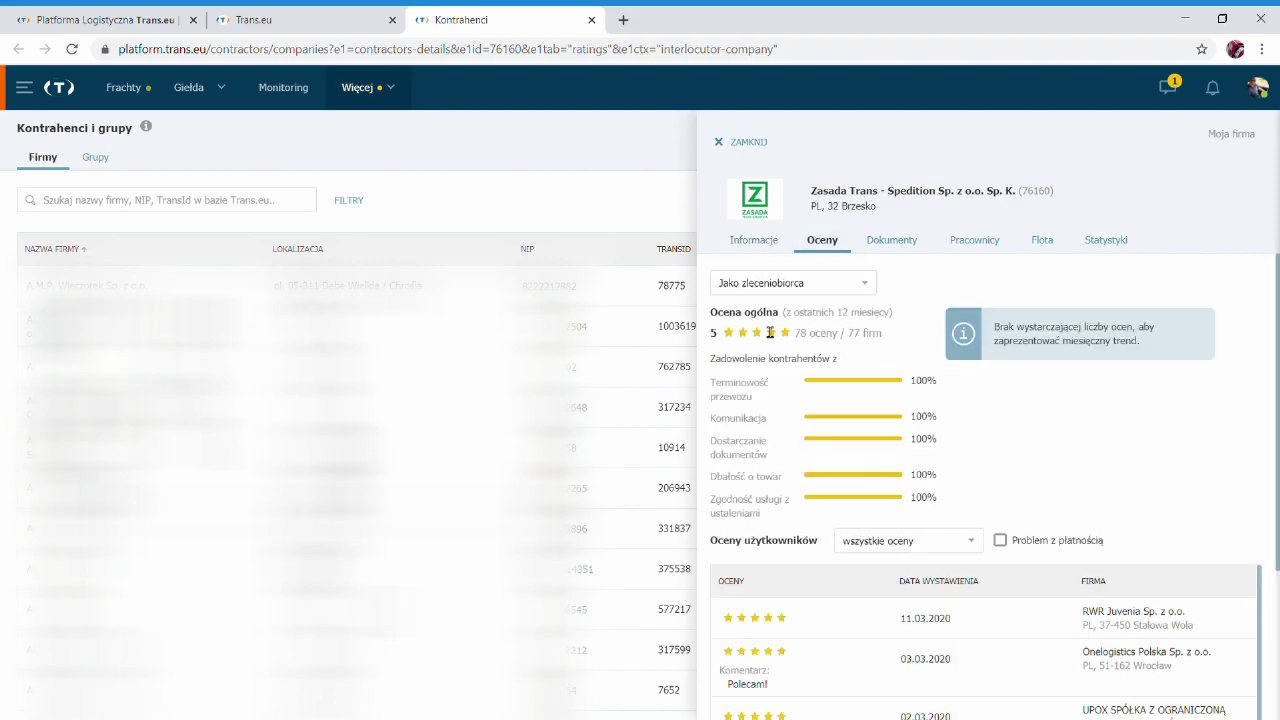
Review Zasada Trans's registered documents on Dokumenty, then its employee list on Pracownicy.
{"action": "left_click", "coordinate": [892, 240]}
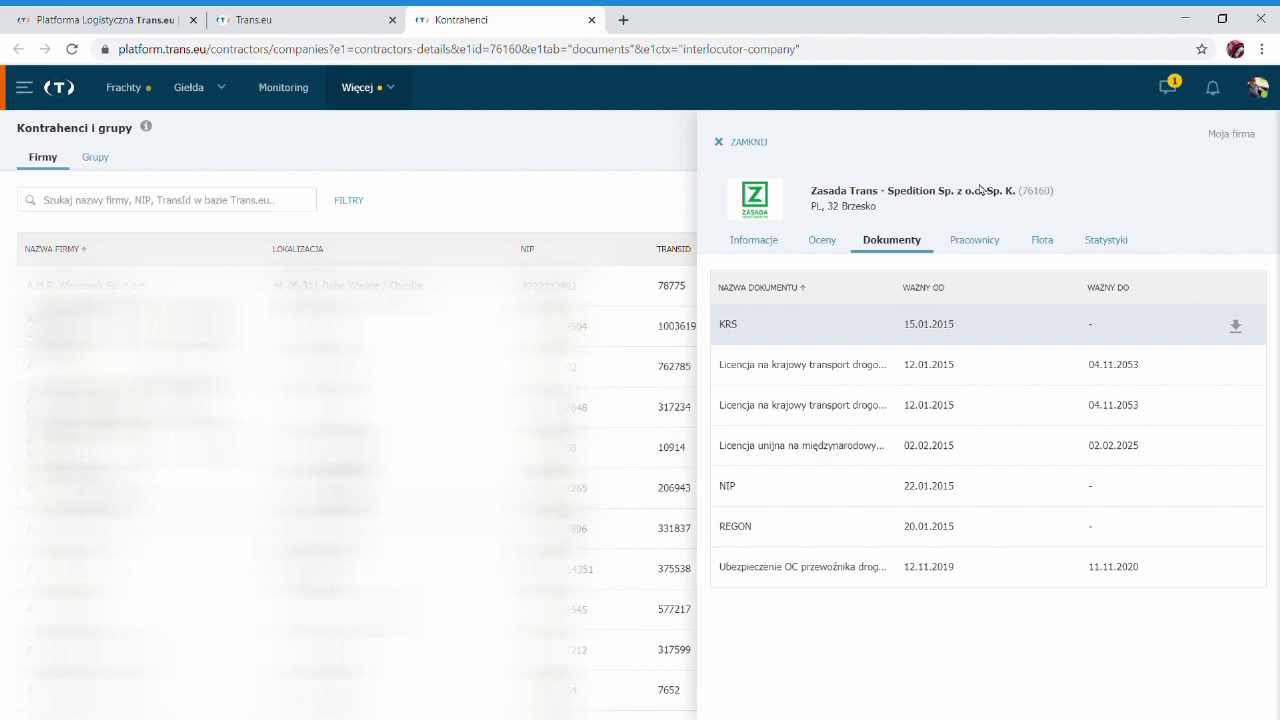
{"action": "left_click", "coordinate": [995, 237]}
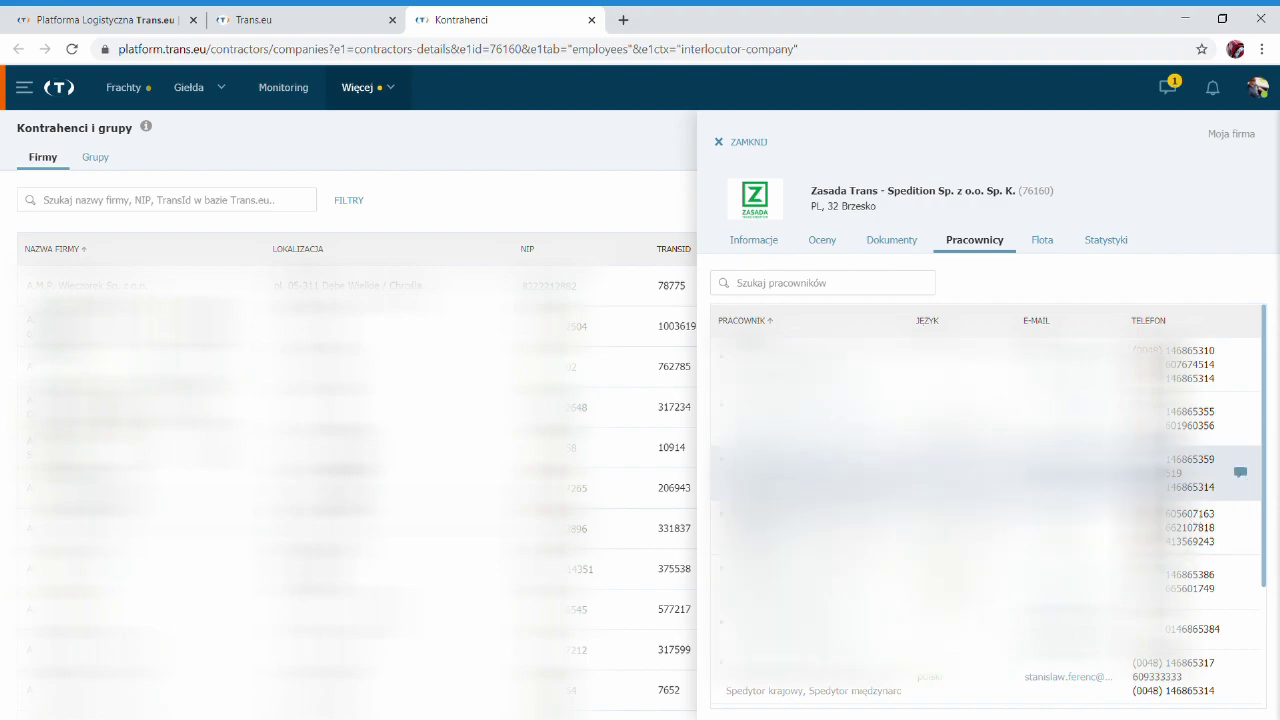
Open and close a chat with one employee, then close the Zasada Trans profile.
{"action": "left_click", "coordinate": [1240, 473]}
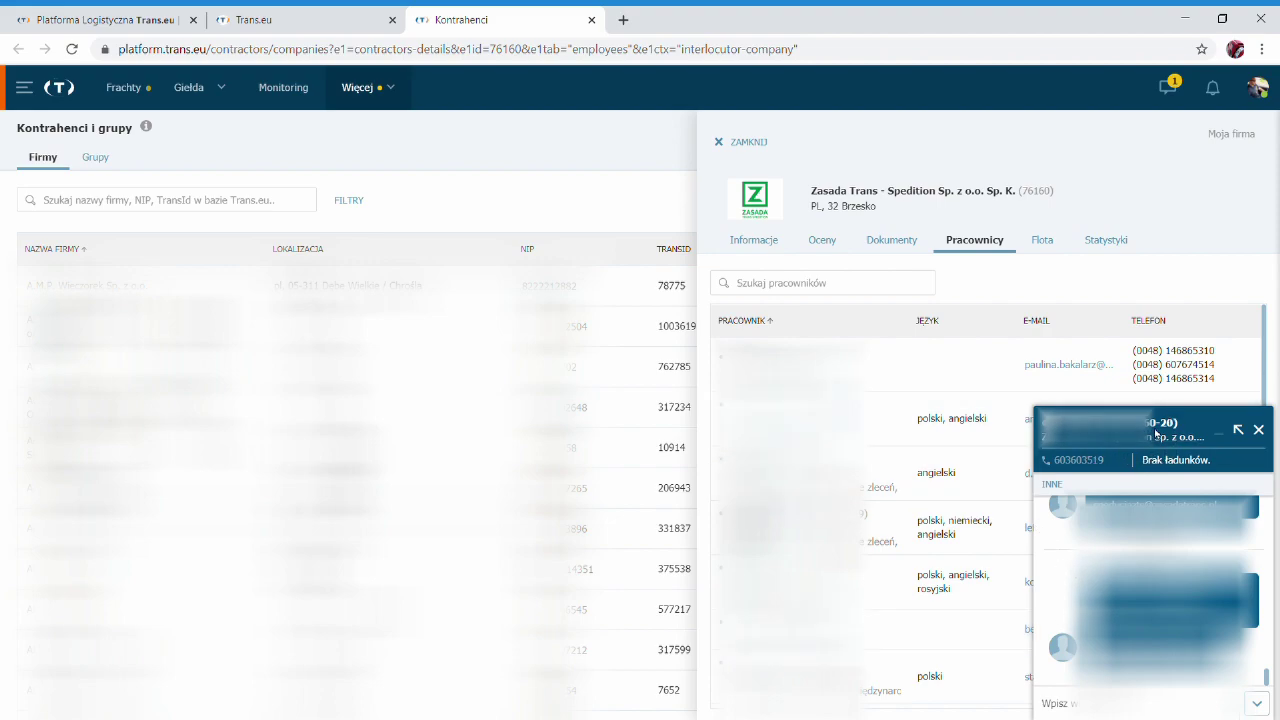
{"action": "left_click", "coordinate": [1258, 429]}
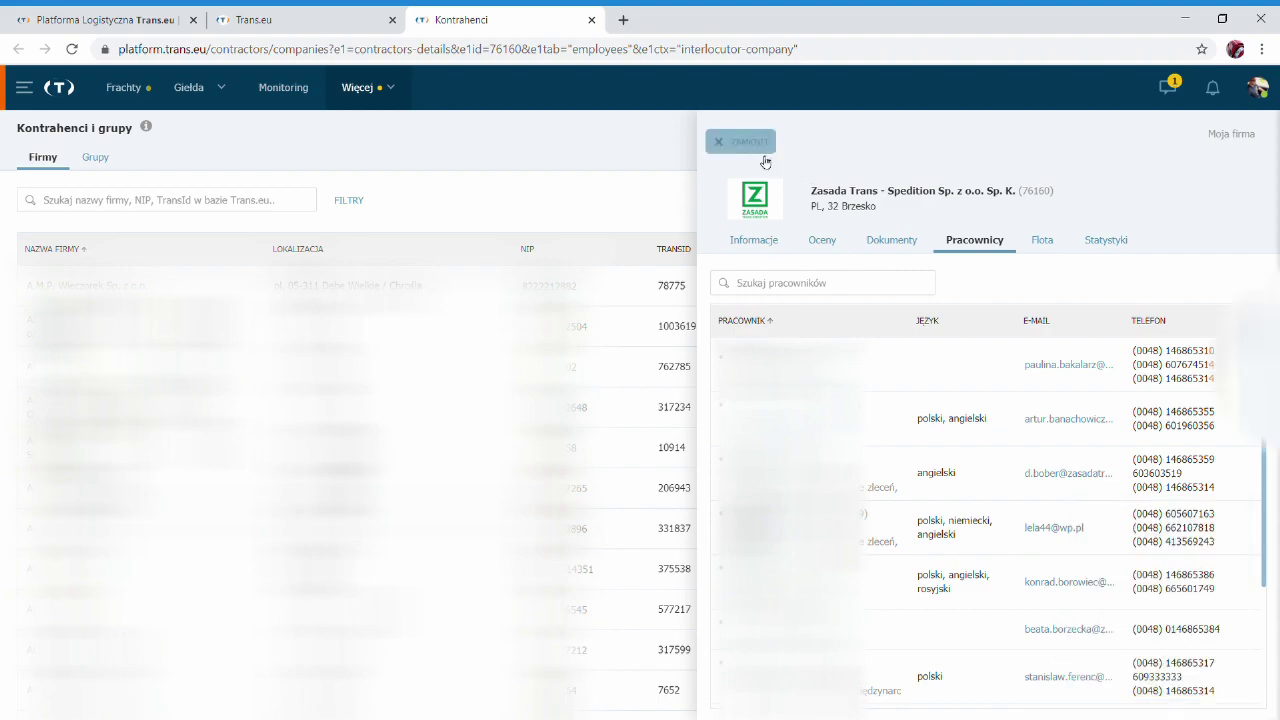
{"action": "left_click", "coordinate": [762, 152]}
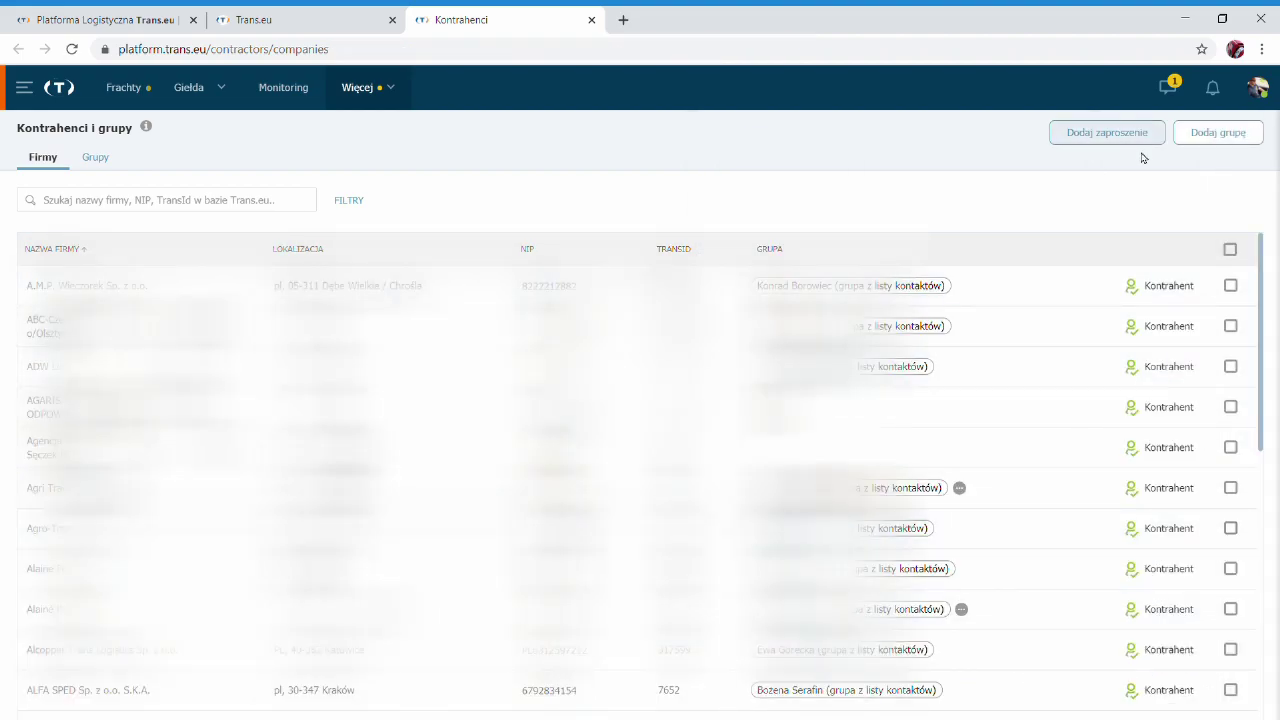
Open the messenger and switch to the conversations tab showing message groups like Frachty wysłane.
{"action": "left_click", "coordinate": [1168, 87]}
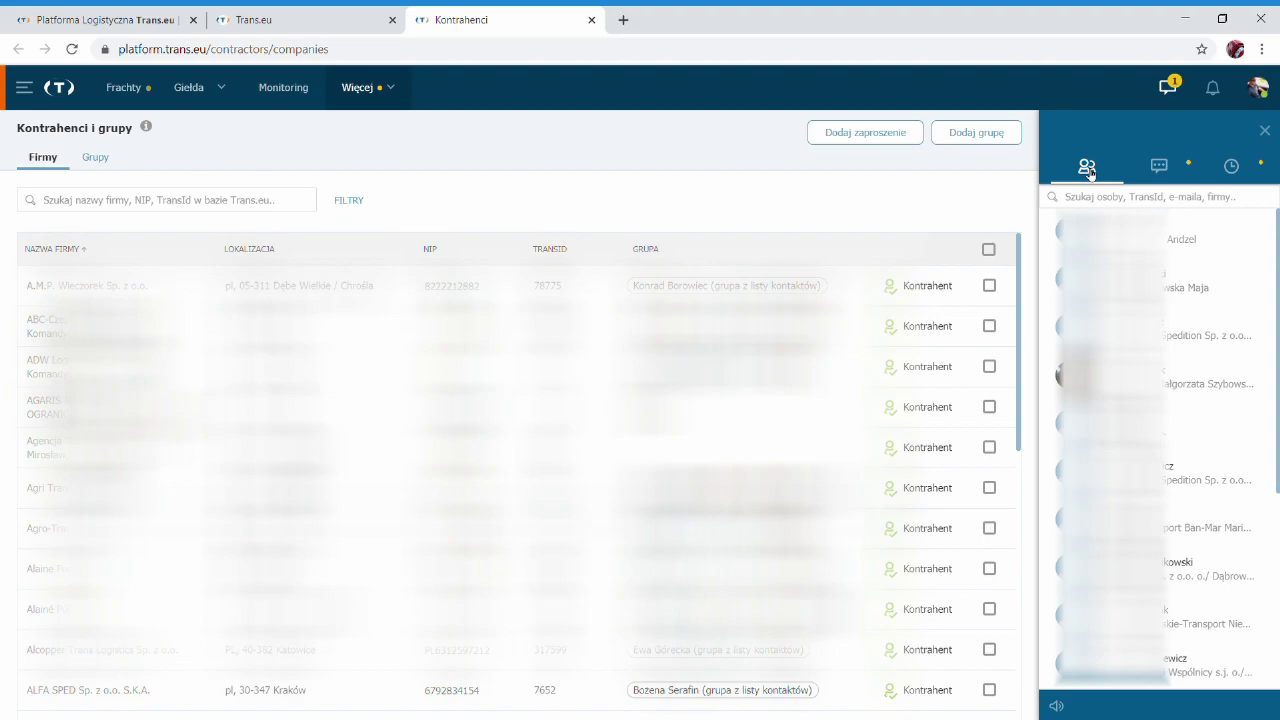
{"action": "left_click", "coordinate": [1083, 197]}
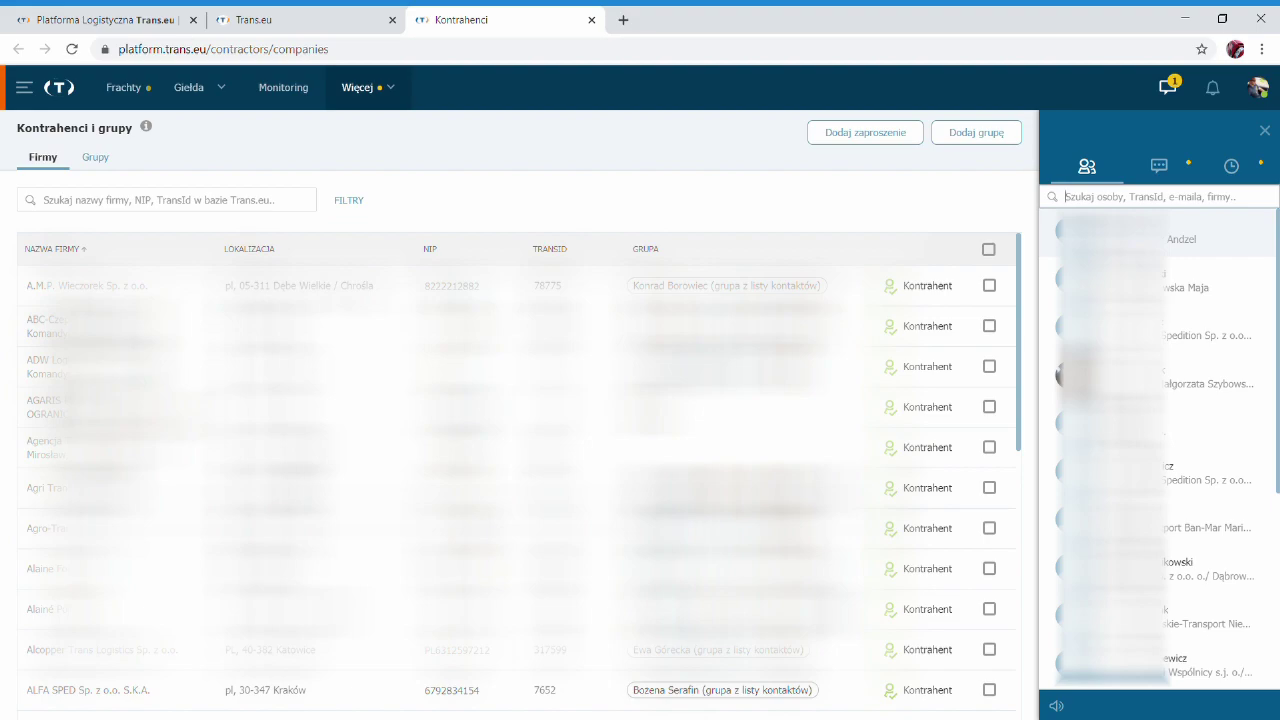
{"action": "left_click", "coordinate": [1152, 179]}
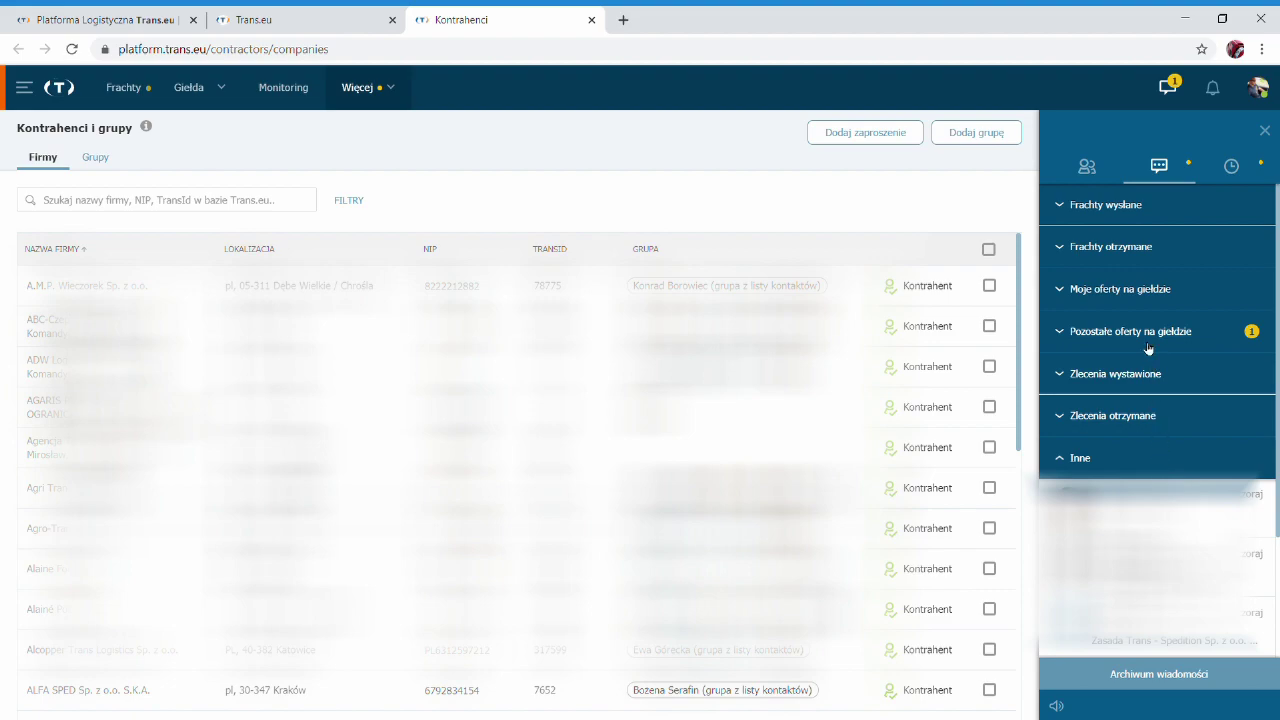
Toggle Frachty wysłane and Pozostałe oferty na giełdzie, leaving Zlecenia wystawione expanded.
{"action": "left_click", "coordinate": [1127, 205]}
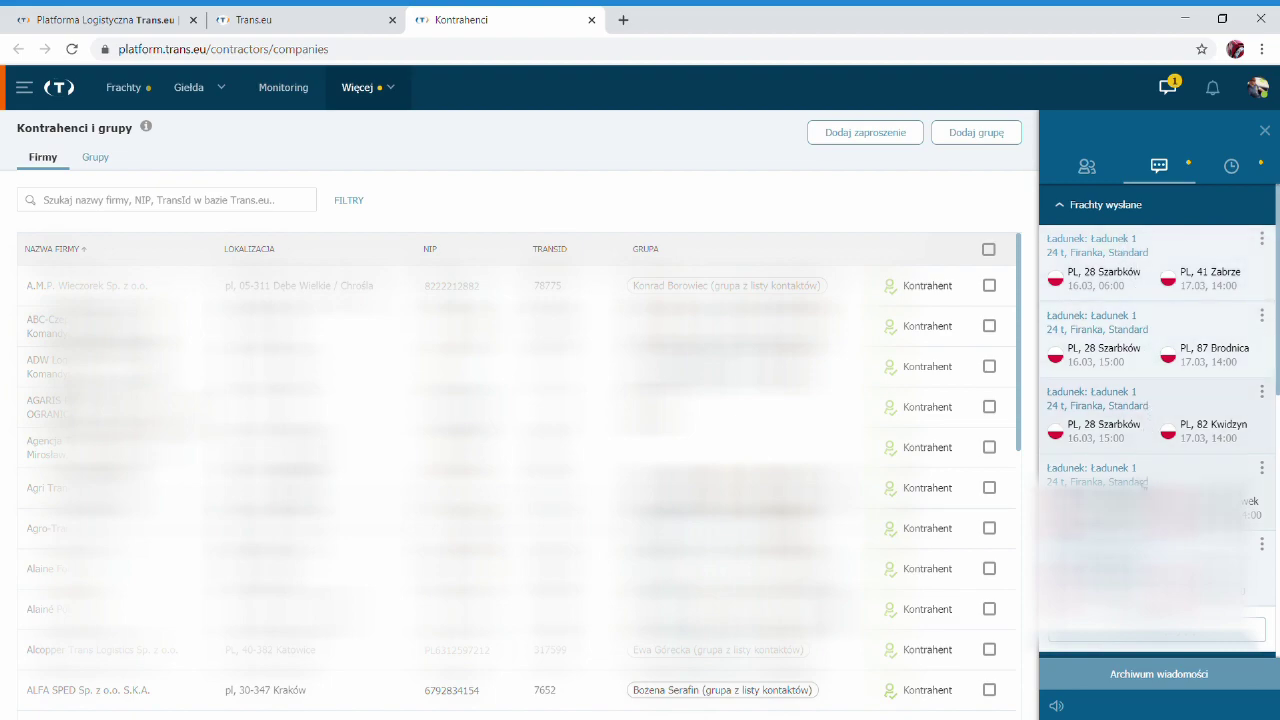
{"action": "left_click", "coordinate": [1095, 208]}
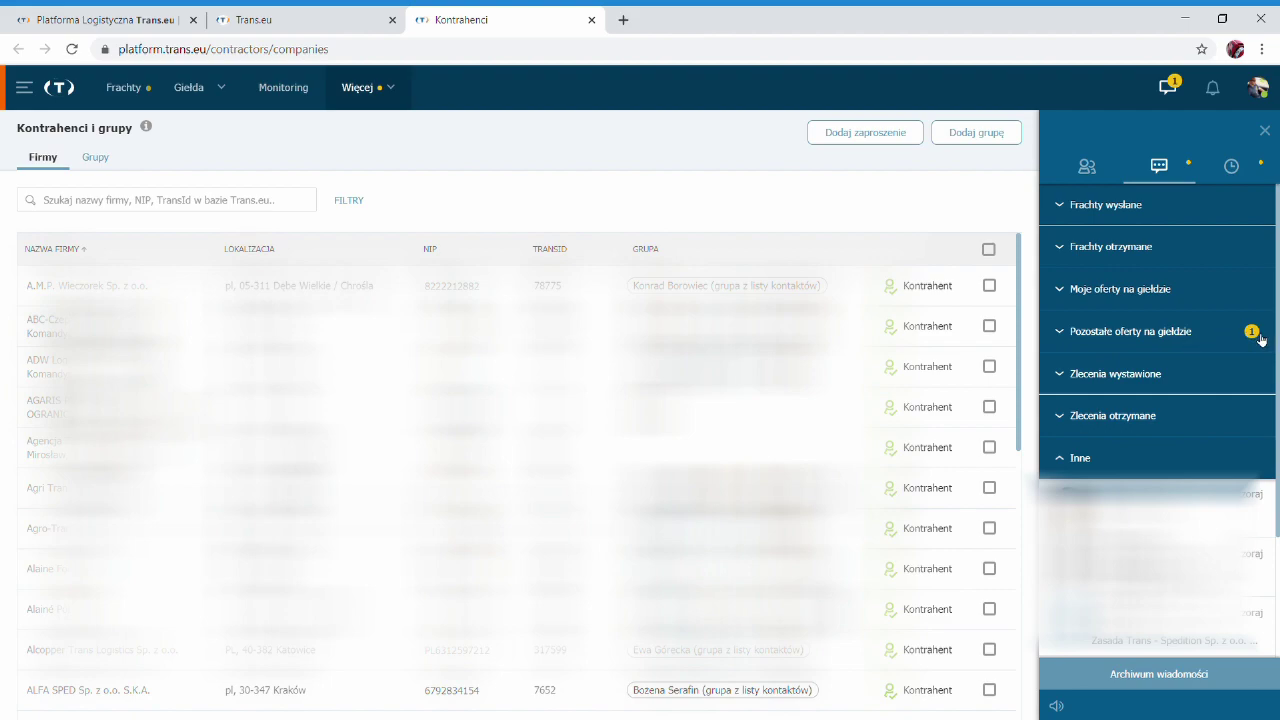
{"action": "left_click", "coordinate": [1161, 344]}
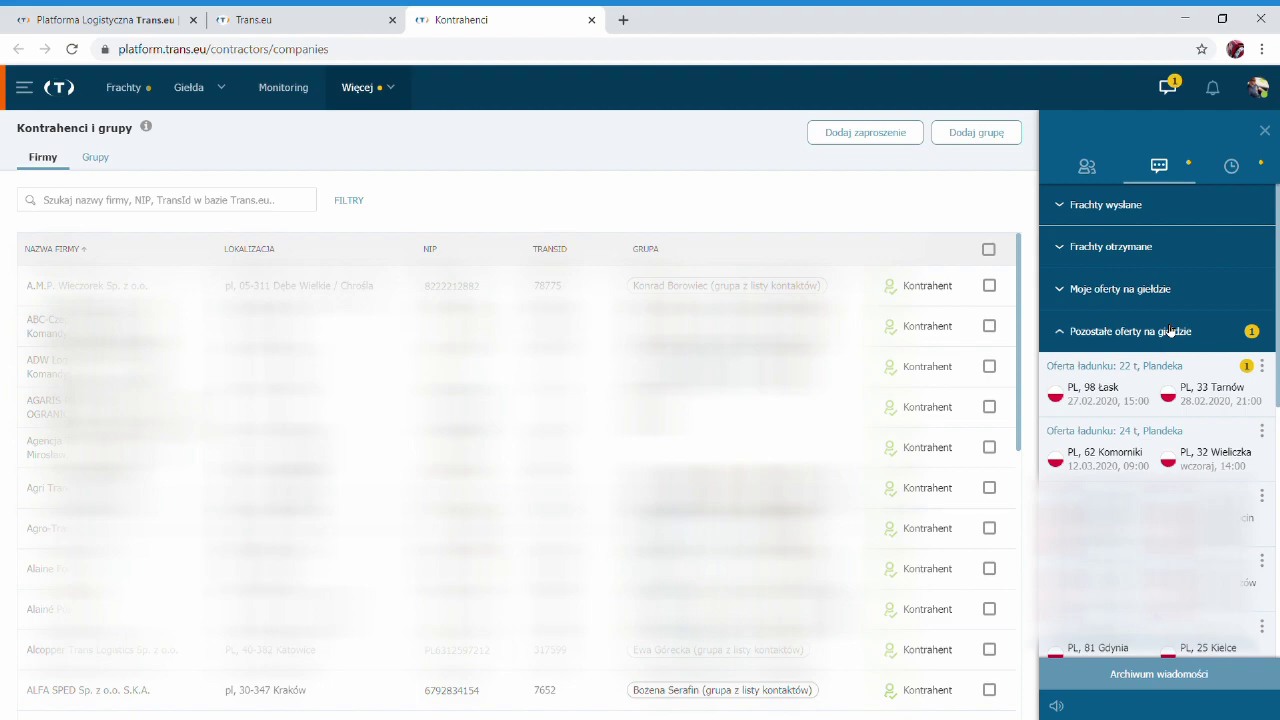
{"action": "left_click", "coordinate": [1165, 340]}
{"action": "left_click", "coordinate": [1197, 365]}
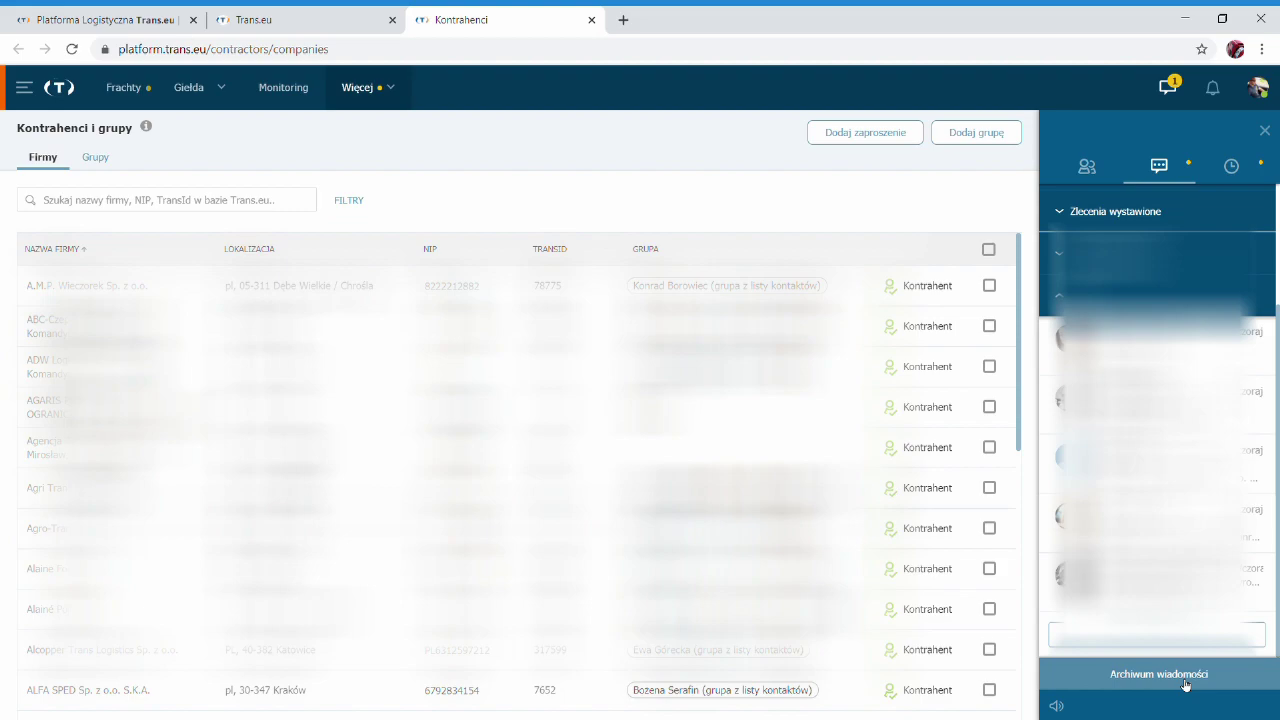
{"action": "left_click", "coordinate": [1186, 683]}
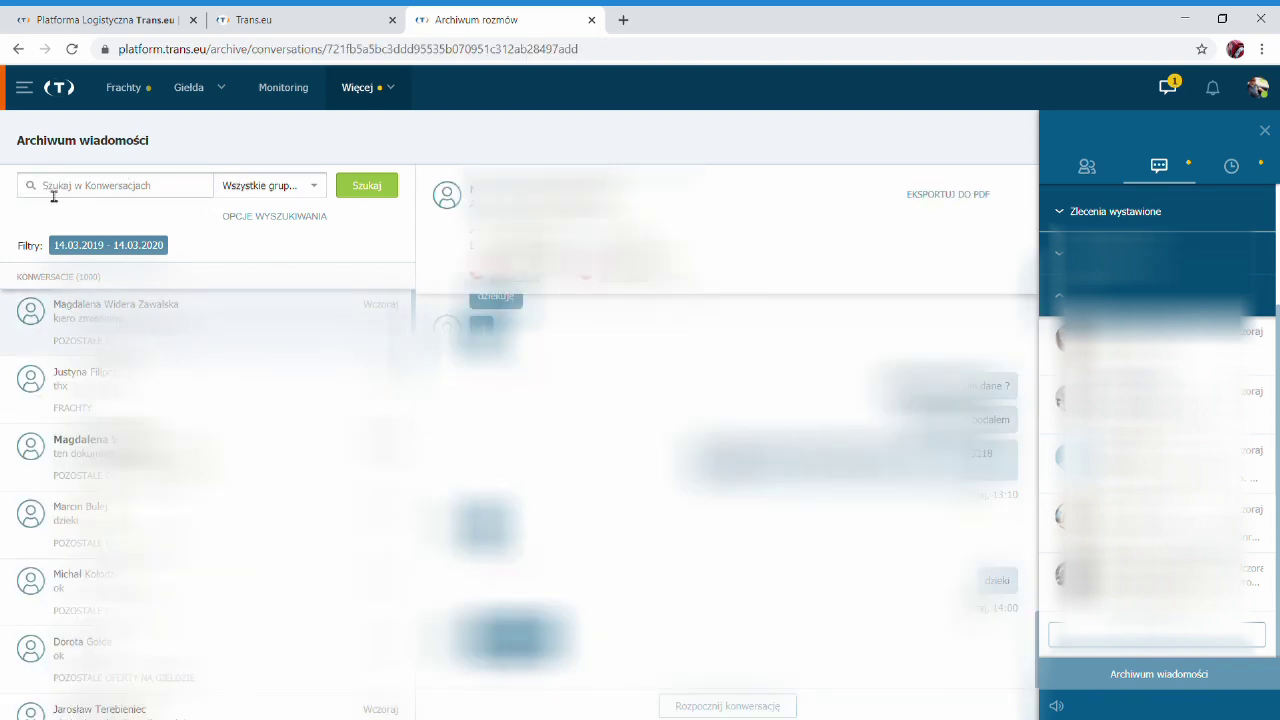
Search the message archive conversations for the contact's first name.
{"action": "left_click", "coordinate": [118, 197]}
{"action": "type", "text": "paweł"}
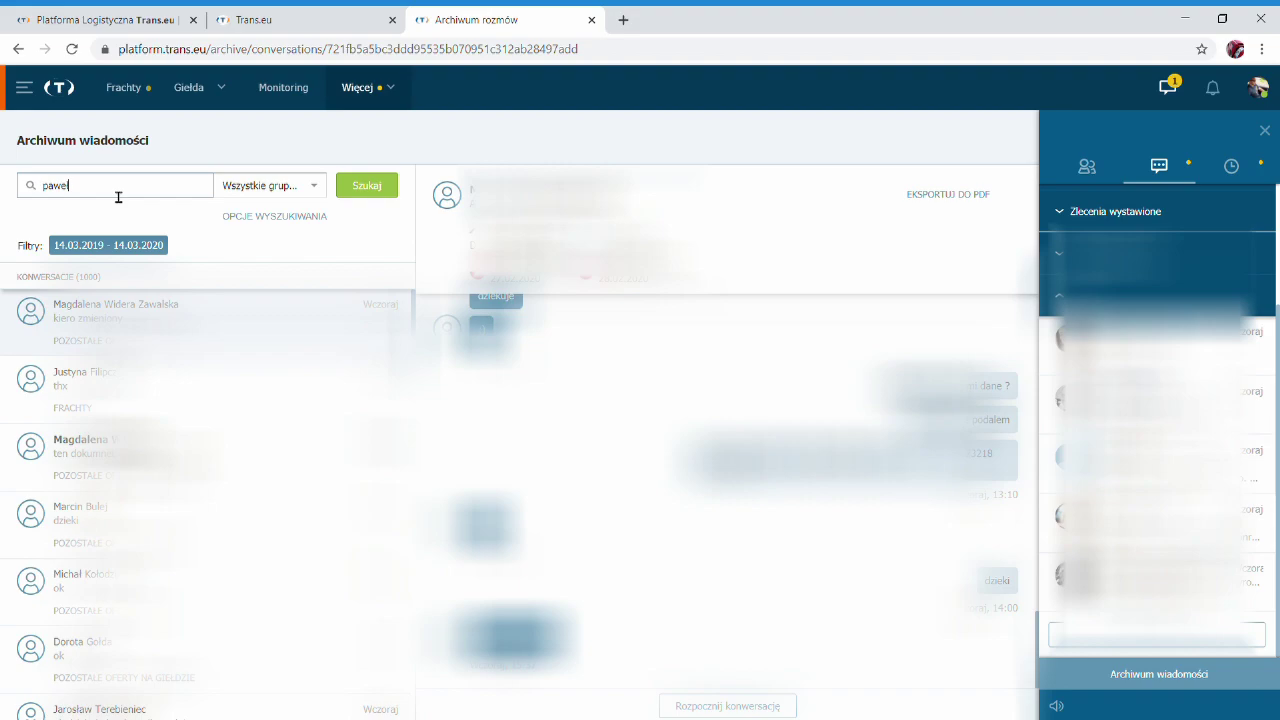
{"action": "key", "text": "Return"}
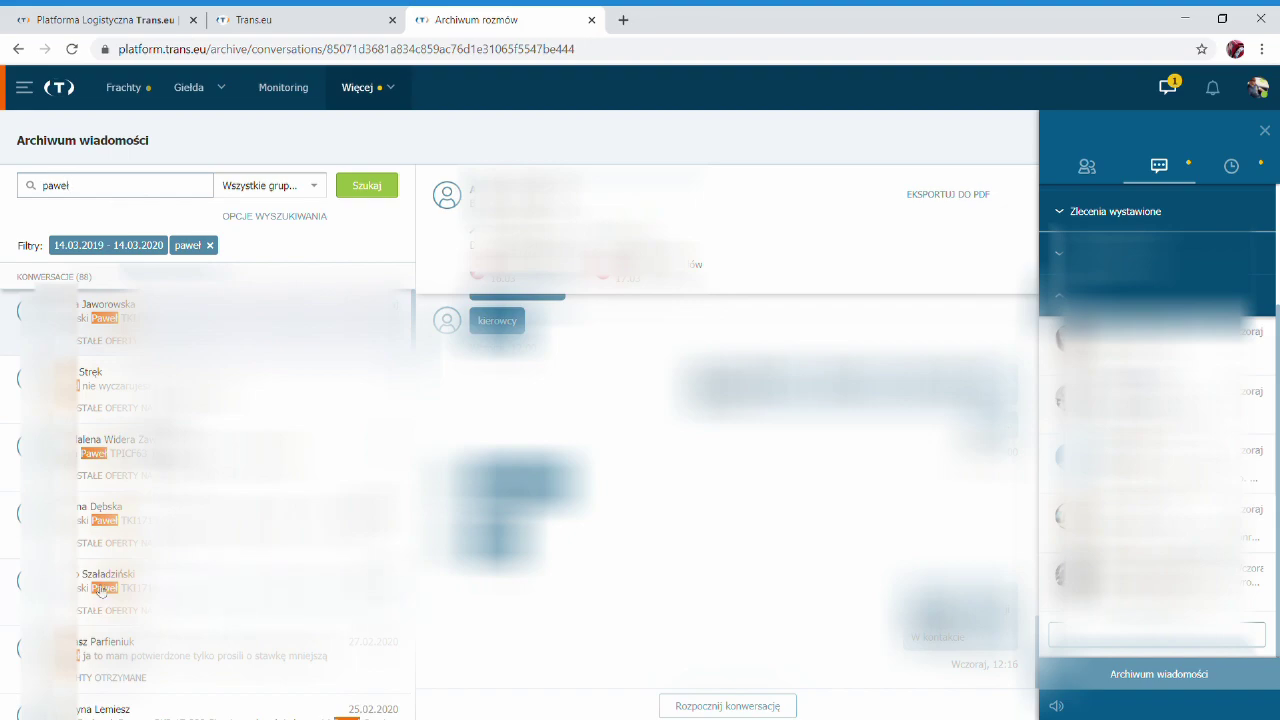
Open one of the 88 matching conversations and scroll back through its messages.
{"action": "left_click", "coordinate": [134, 414]}
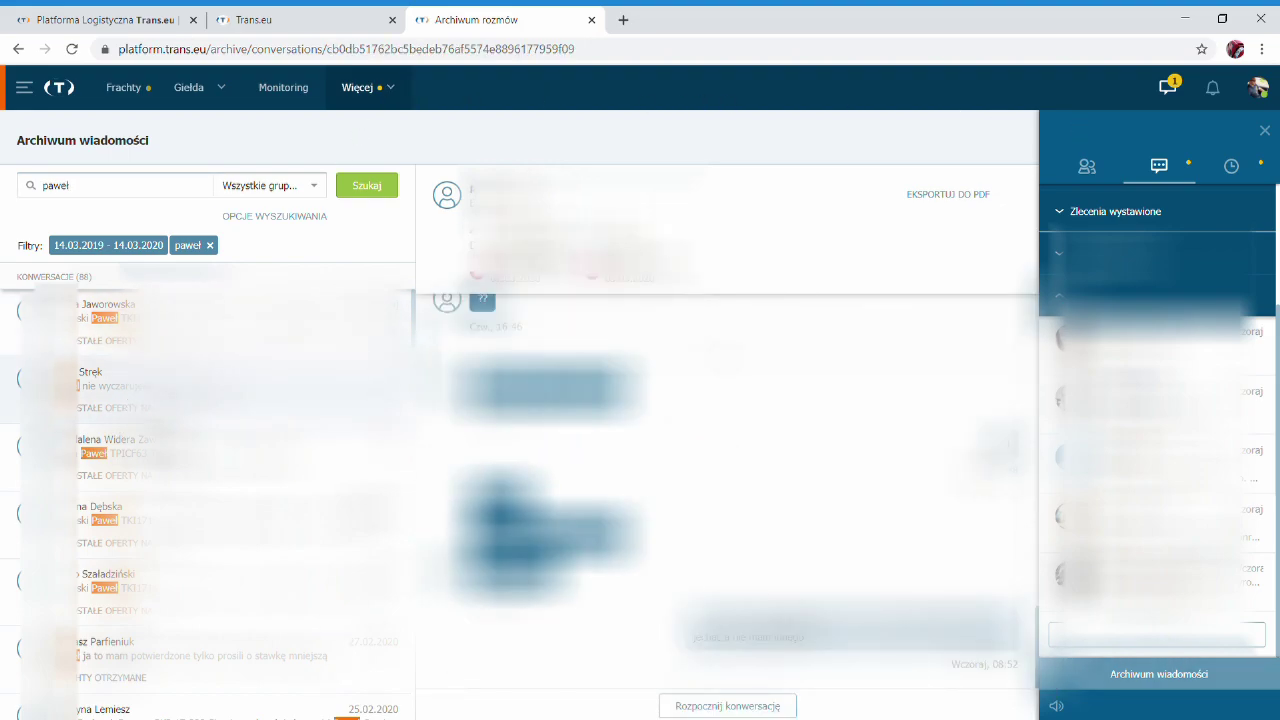
{"action": "scroll", "coordinate": [720, 480], "scroll_direction": "up", "scroll_amount": 3}
{"action": "scroll", "coordinate": [720, 480], "scroll_direction": "up", "scroll_amount": 3}
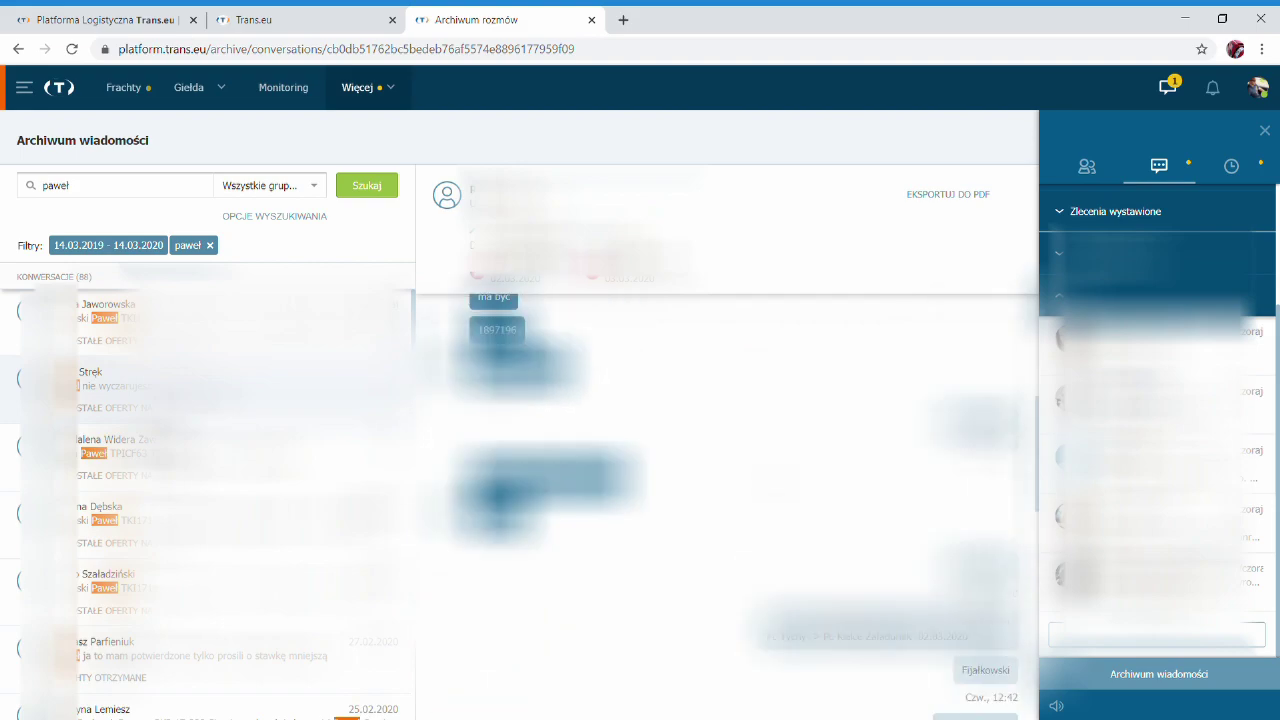
{"action": "scroll", "coordinate": [720, 480], "scroll_direction": "up", "scroll_amount": 3}
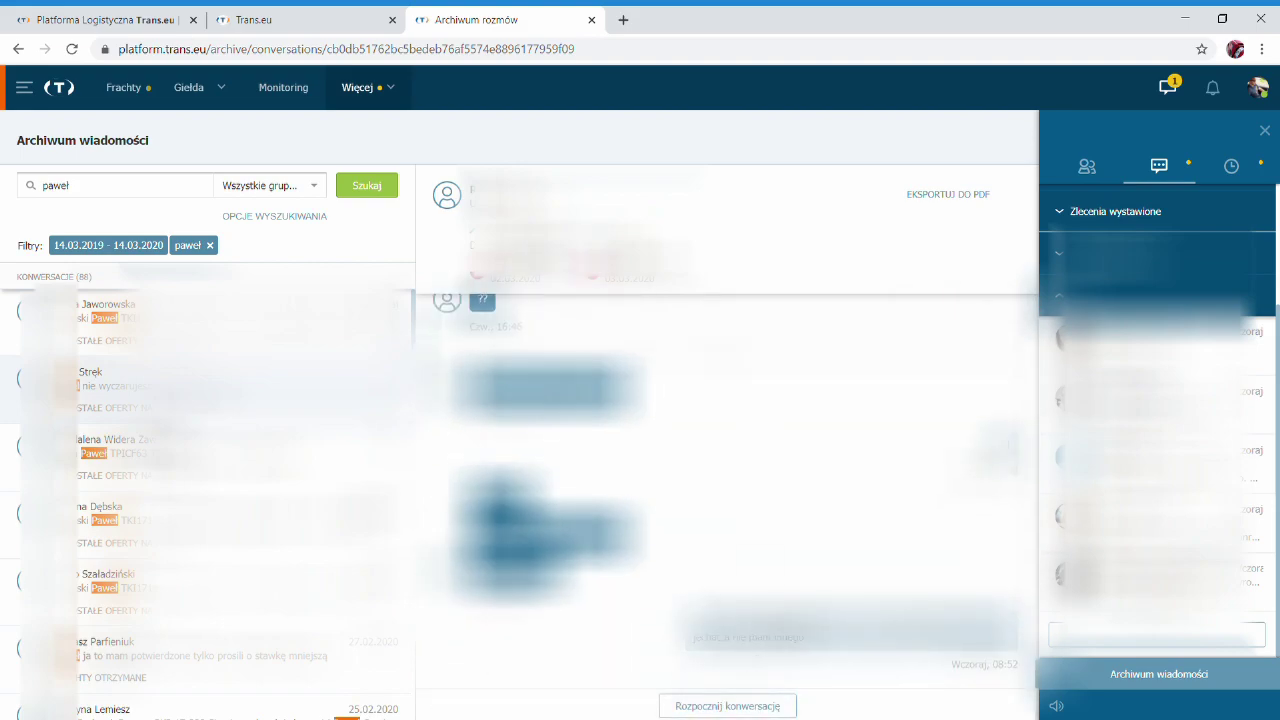
{"action": "left_click", "coordinate": [728, 706]}
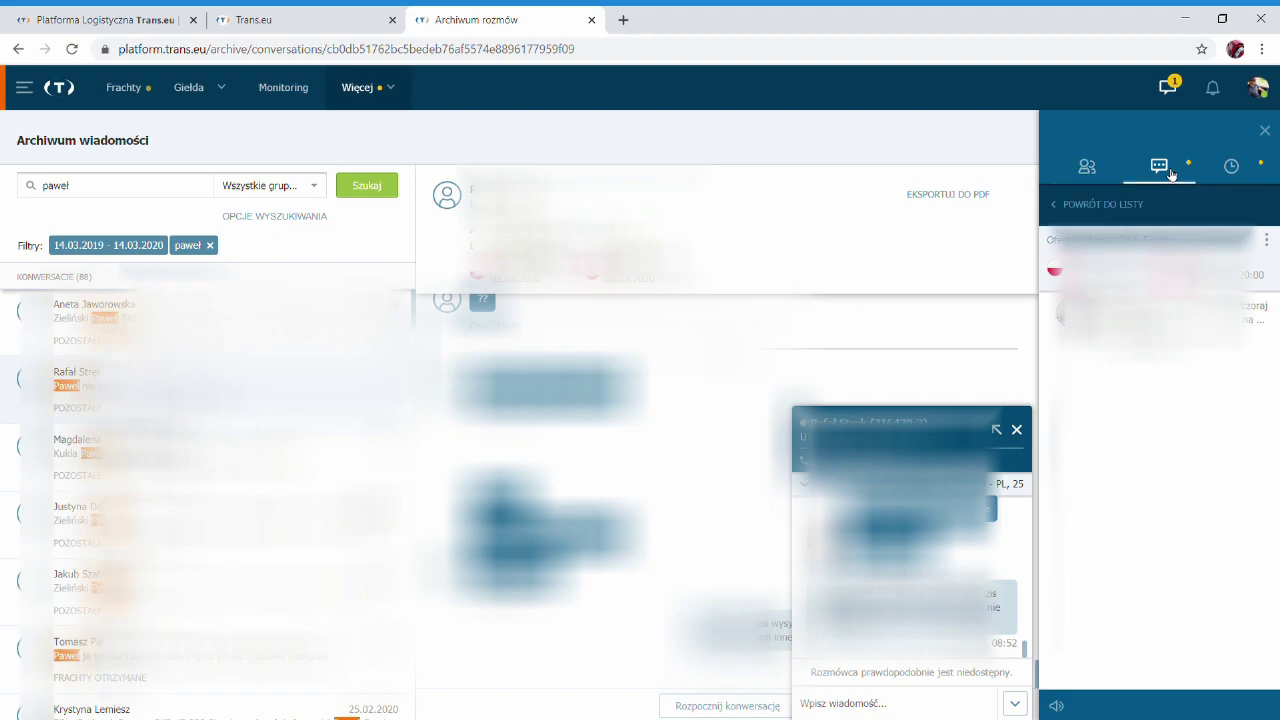
Clear the archive search term and show the messenger's recent conversation history.
{"action": "double_click", "coordinate": [58, 186]}
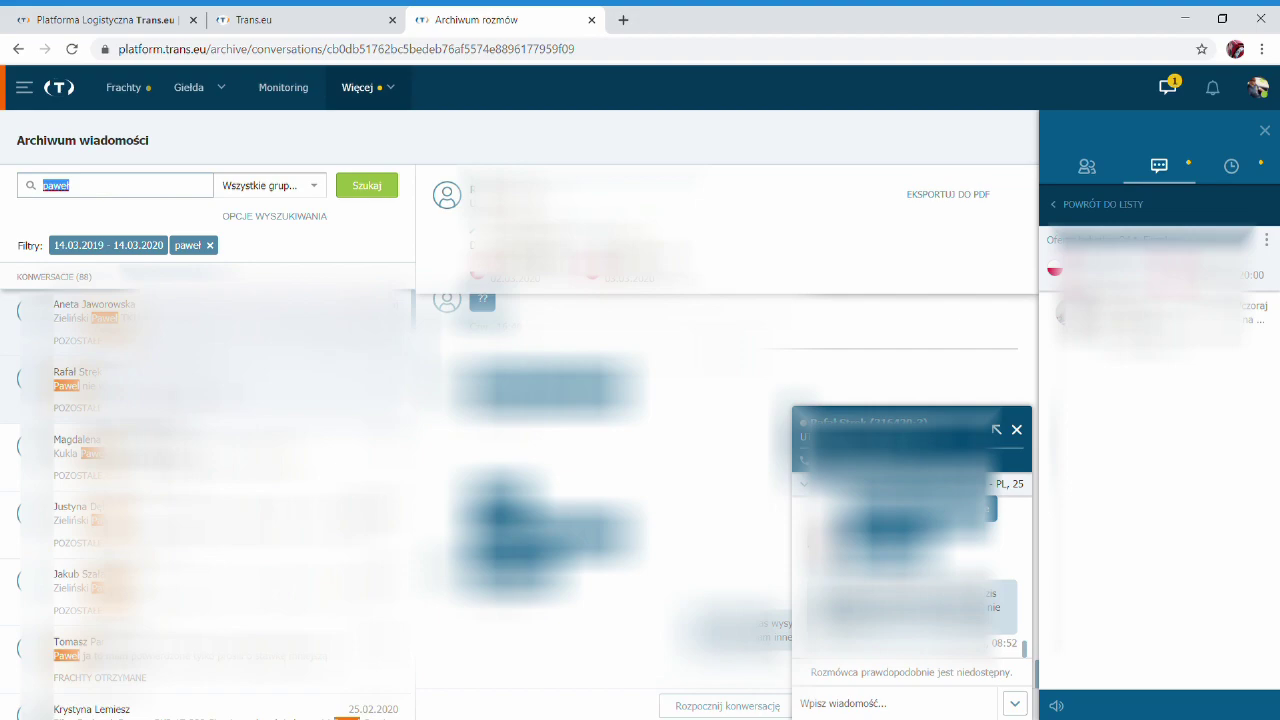
{"action": "key", "text": "BackSpace"}
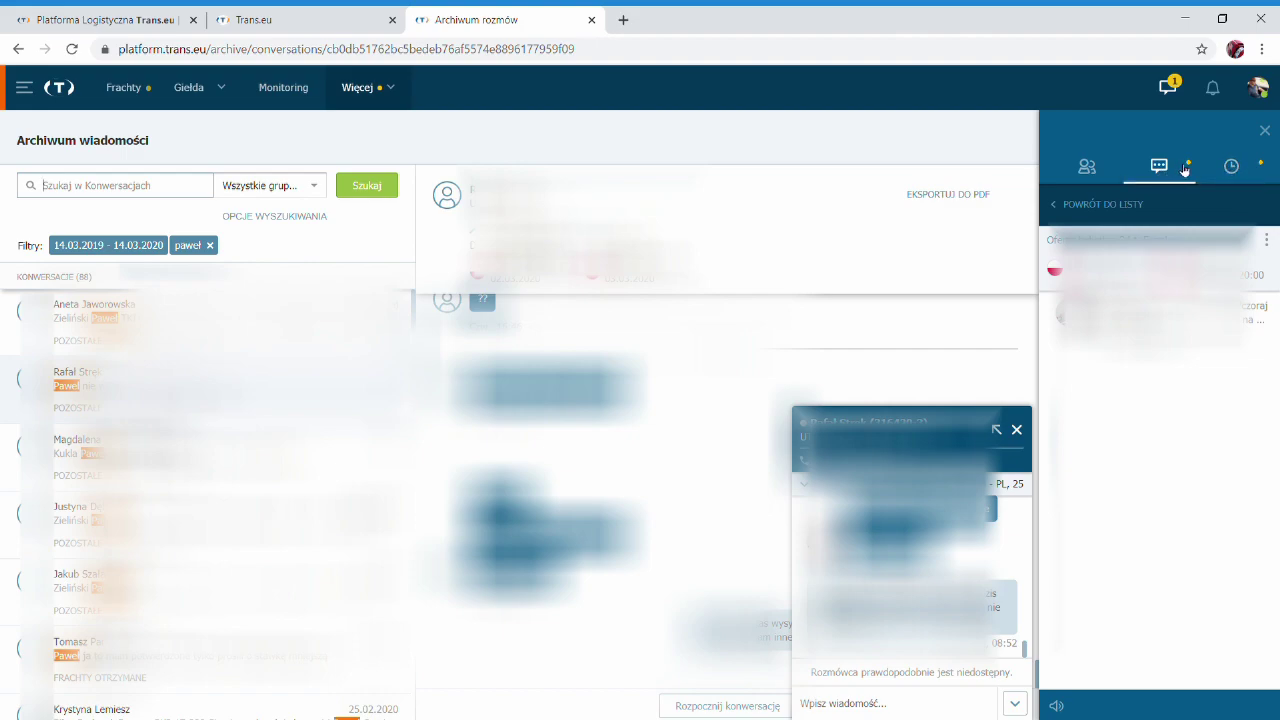
{"action": "left_click", "coordinate": [1233, 168]}
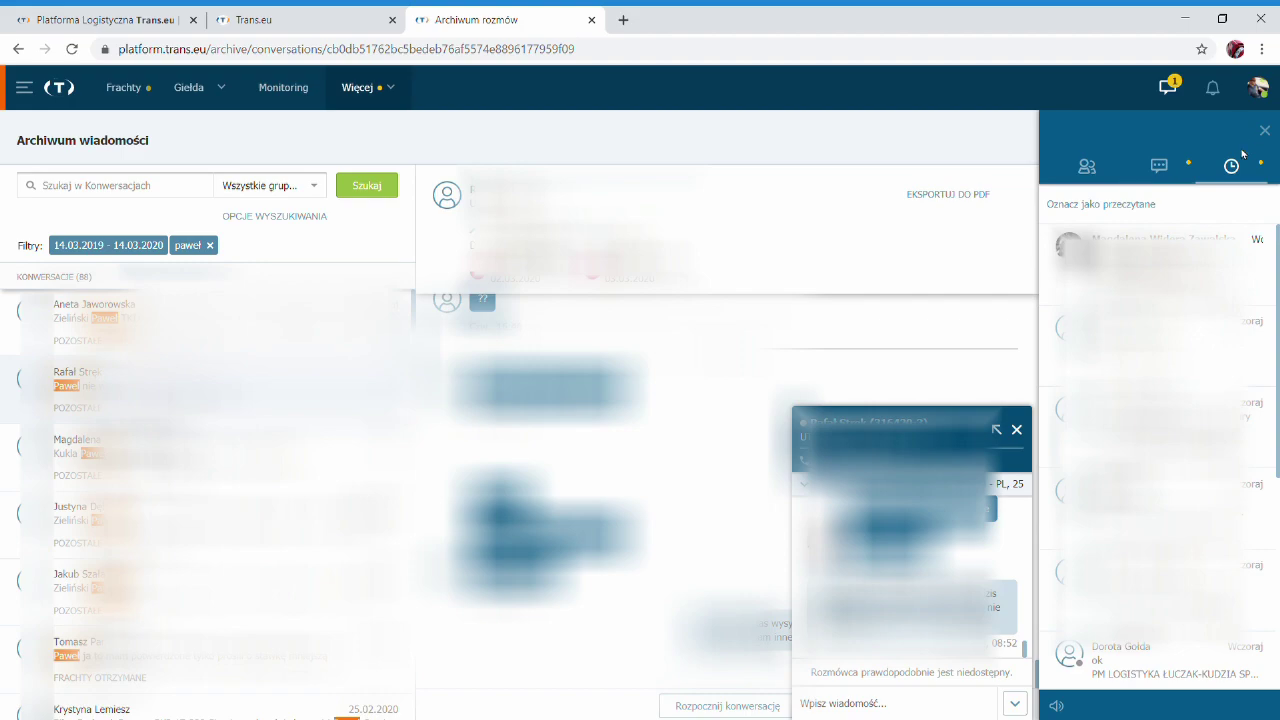